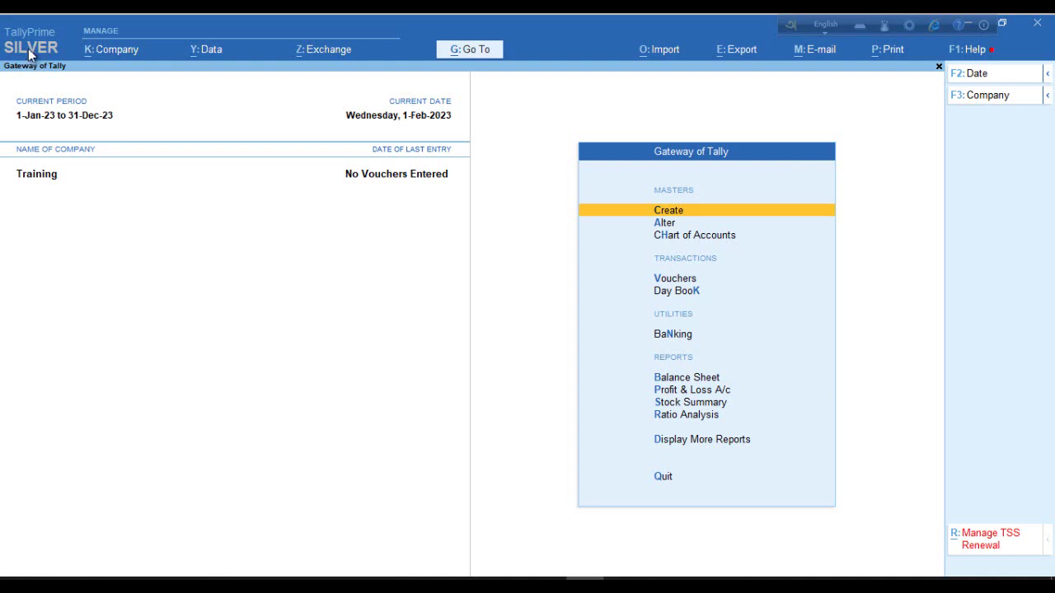
Examine the product's license information, including edition and Tally Software Services status, and return to the Gateway of Tally.
{"action": "left_click", "coordinate": [30, 51]}
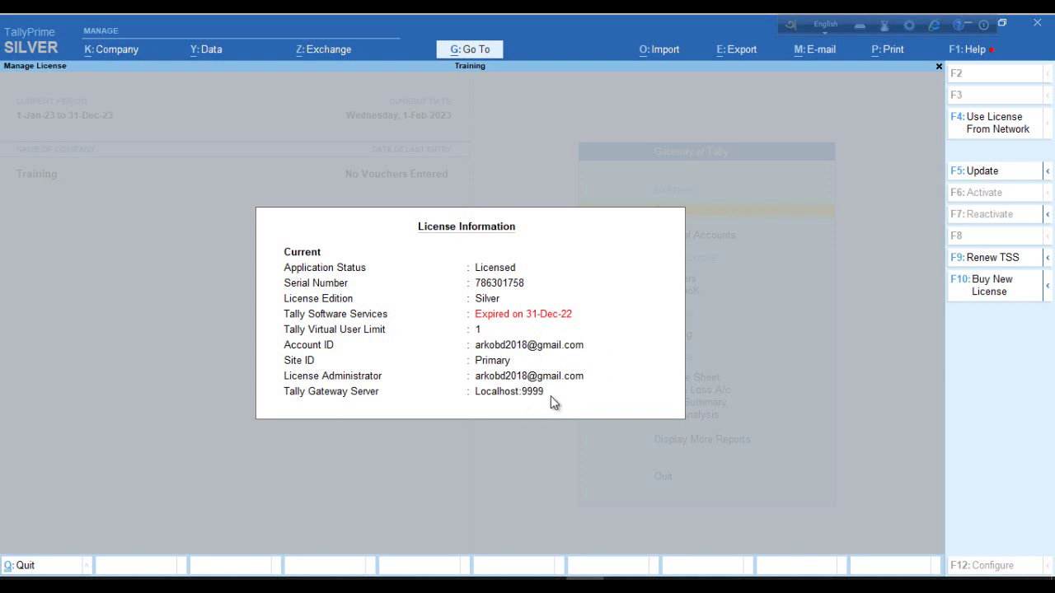
{"action": "key", "text": "Escape"}
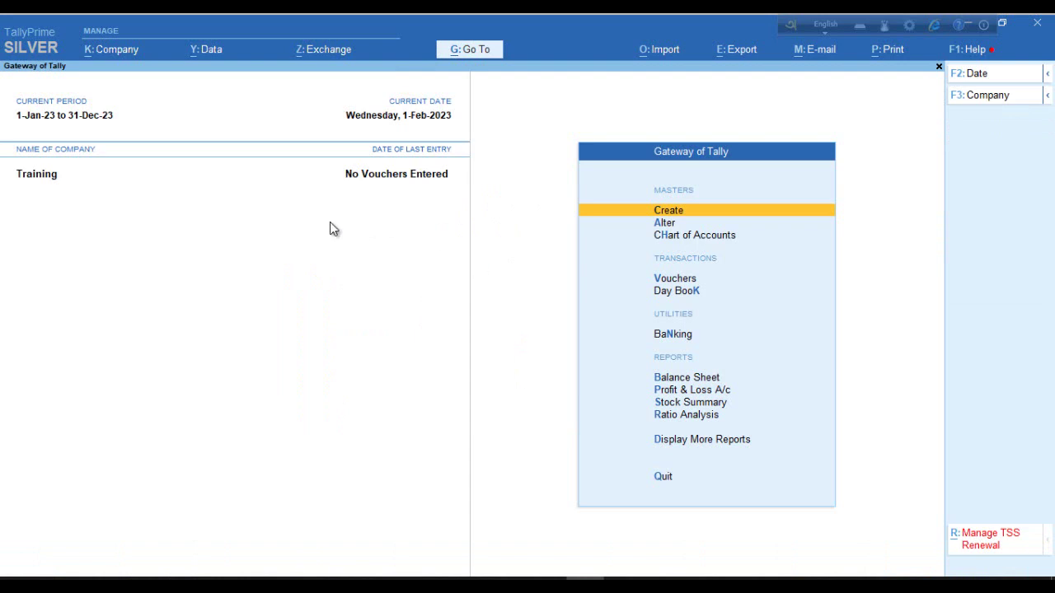
Review the available company commands, from creating and selecting companies through user management and online access to the configuration options.
{"action": "left_click", "coordinate": [126, 51]}
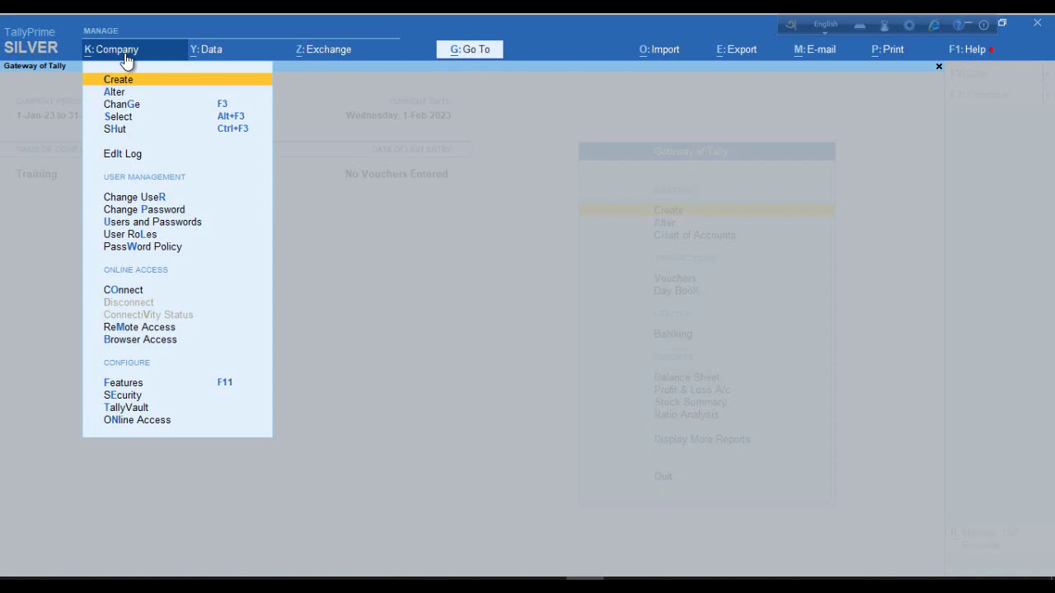
{"action": "key", "text": "Down"}
{"action": "key", "text": "Down"}
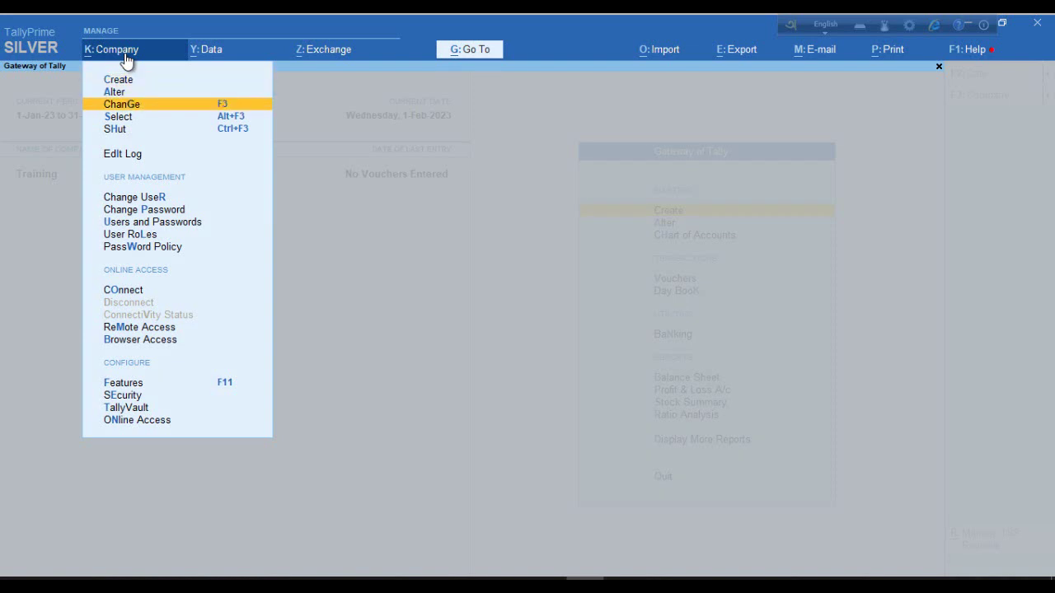
{"action": "key", "text": "Down"}
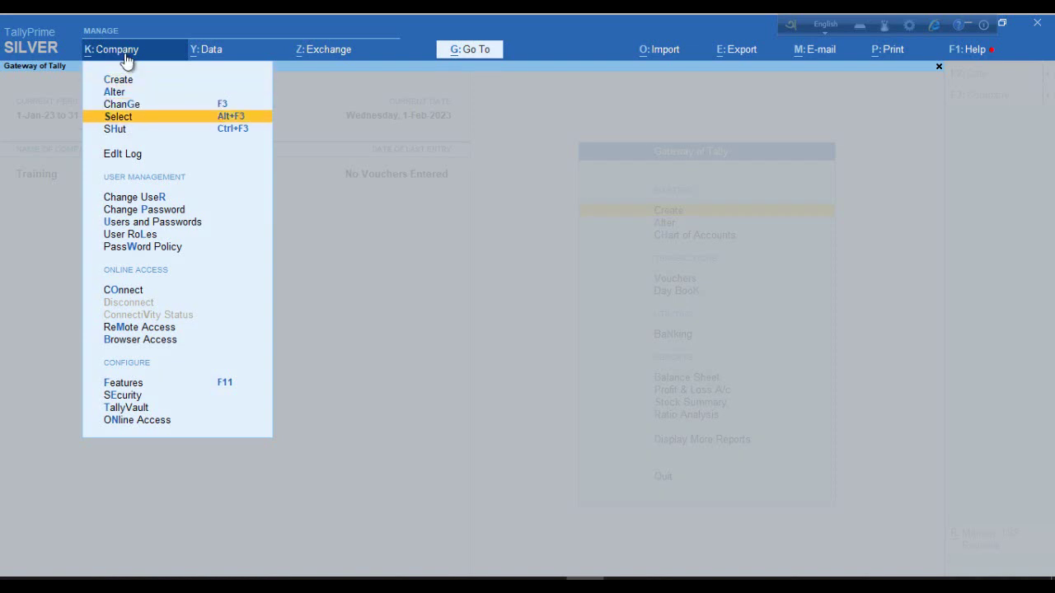
{"action": "key", "text": "Down"}
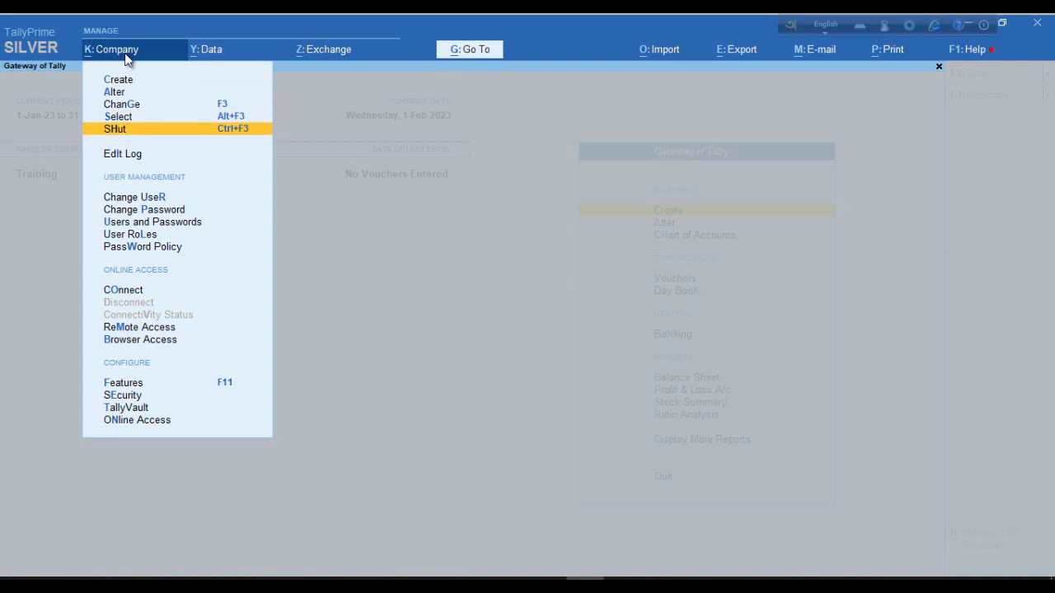
{"action": "key", "text": "Down"}
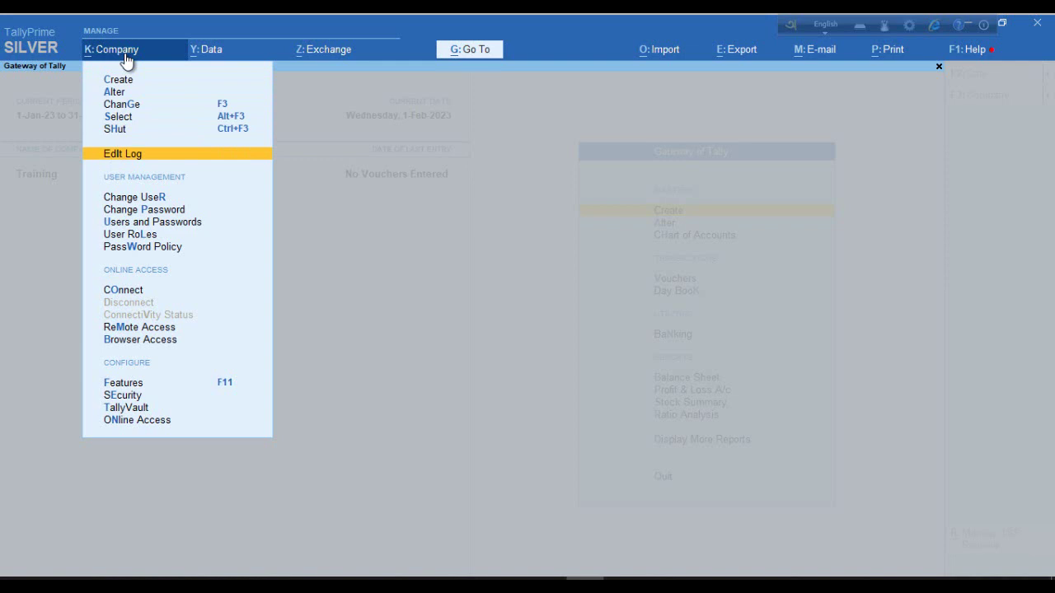
{"action": "key", "text": "Down"}
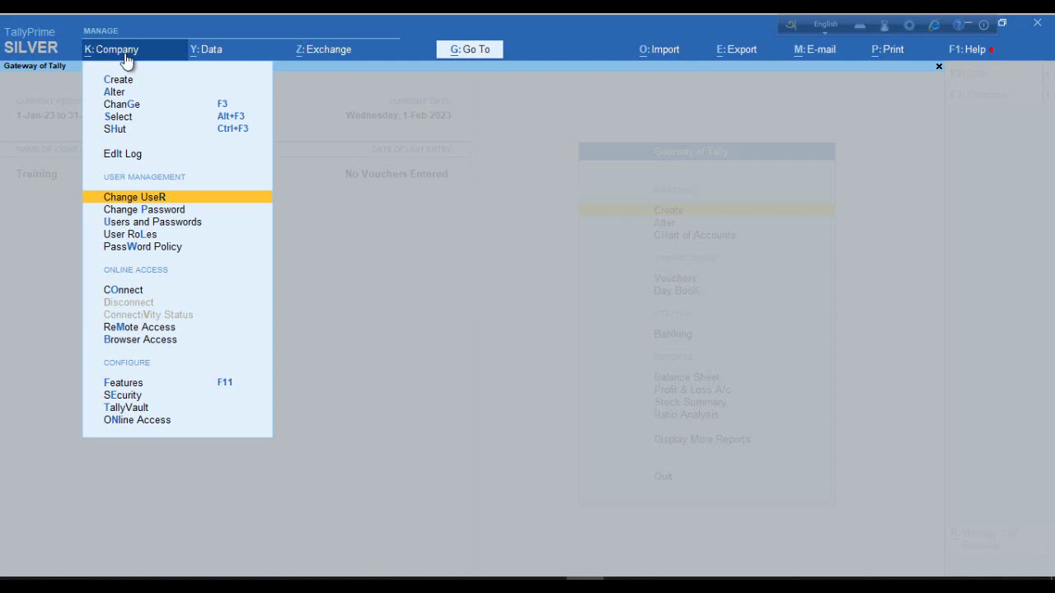
{"action": "key", "text": "Down"}
{"action": "key", "text": "Down"}
{"action": "key", "text": "Down"}
{"action": "key", "text": "Down"}
{"action": "key", "text": "Down"}
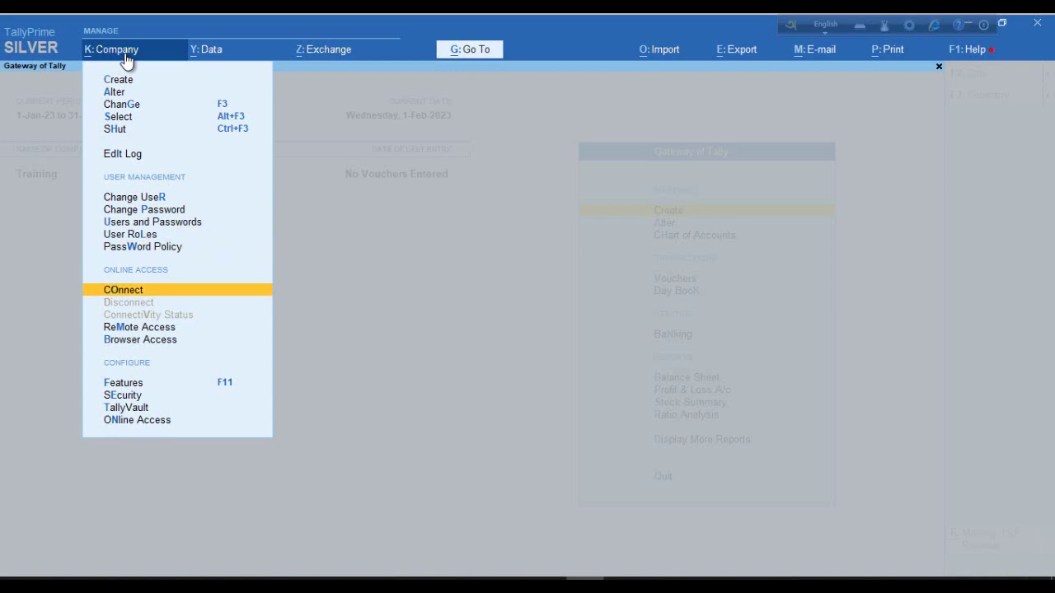
{"action": "key", "text": "Down"}
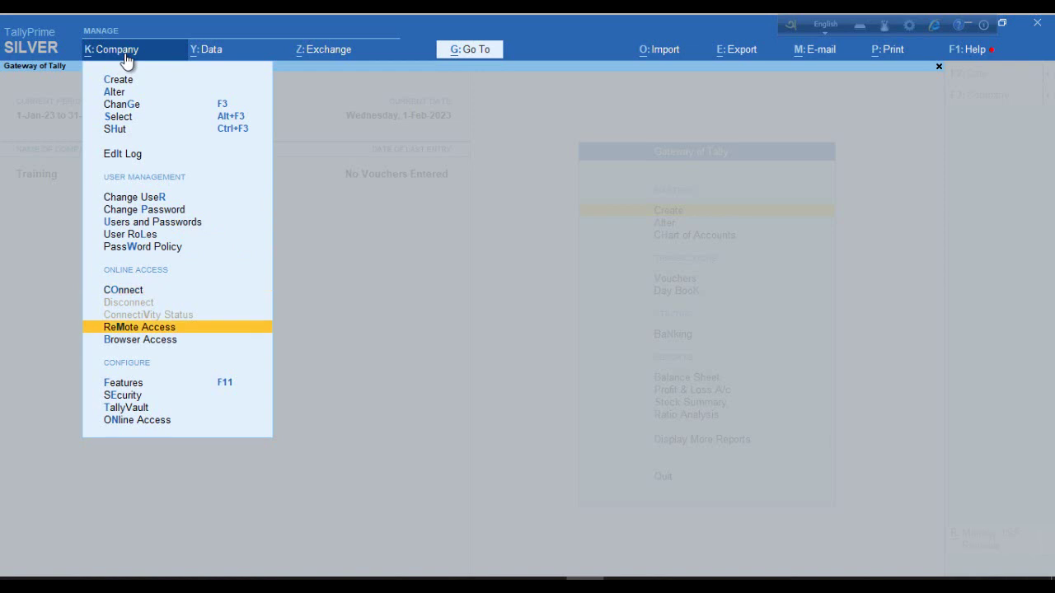
{"action": "key", "text": "Down"}
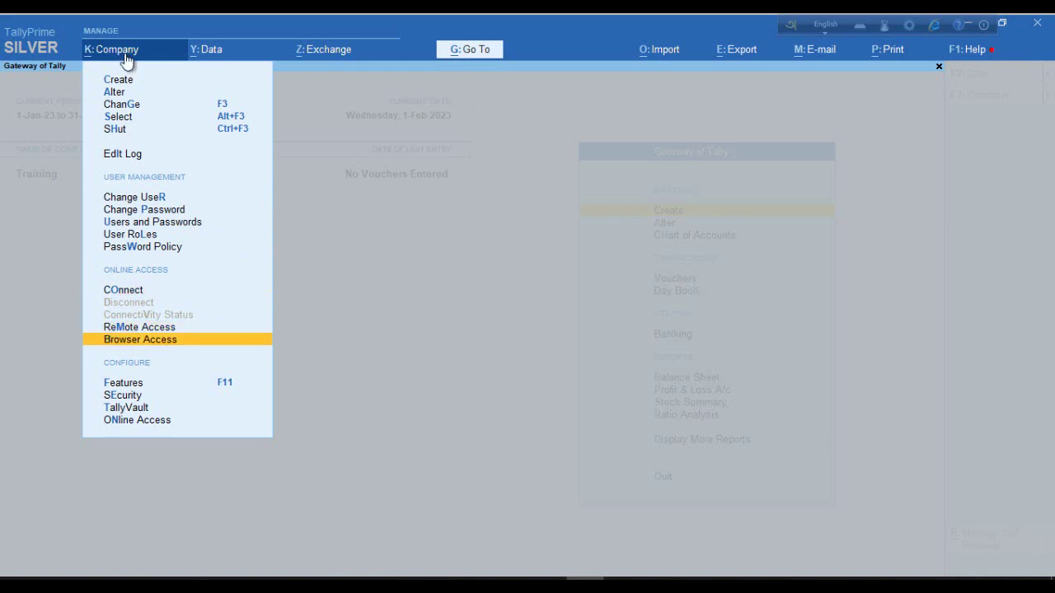
{"action": "key", "text": "Down"}
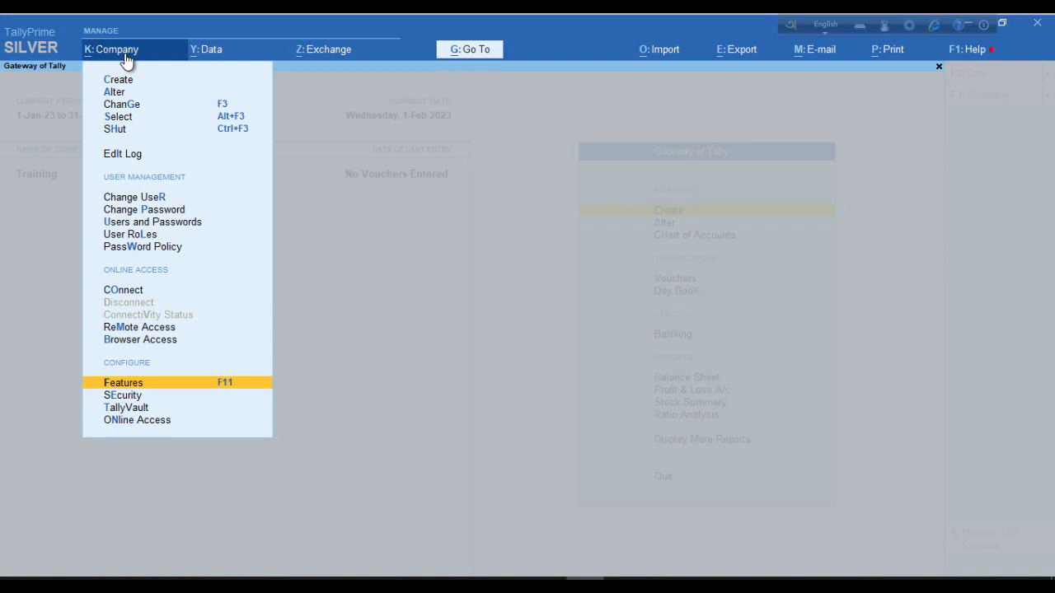
{"action": "key", "text": "Down"}
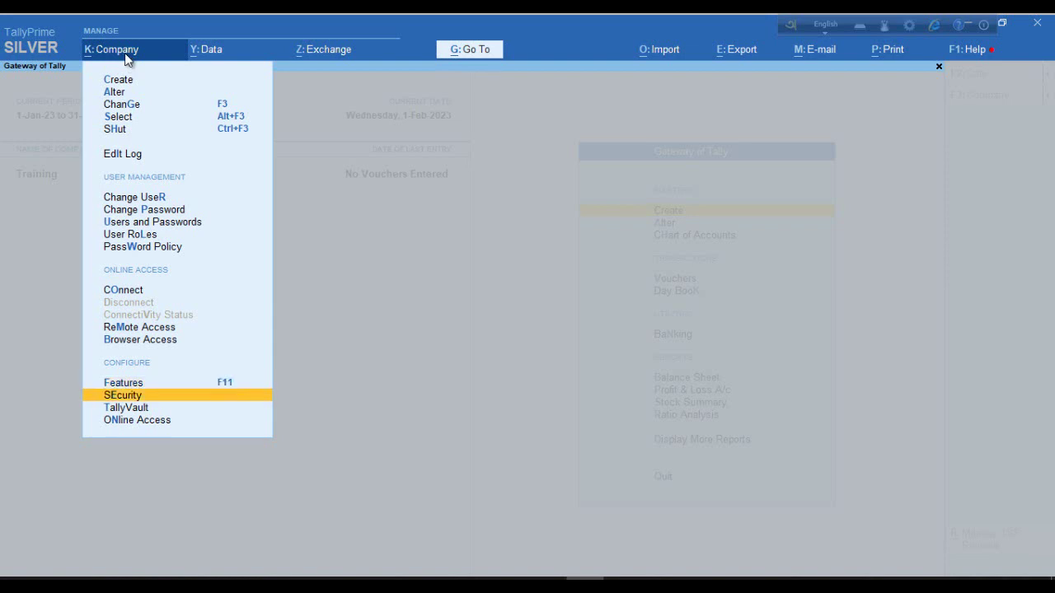
{"action": "key", "text": "Down"}
{"action": "key", "text": "Down"}
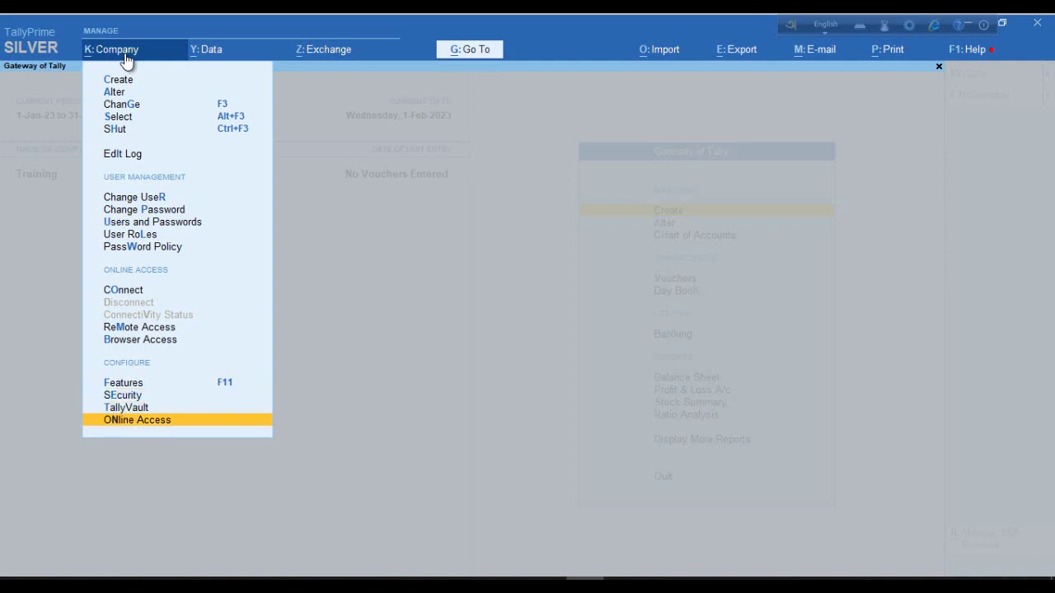
Review the company data options Backup, Restore, Split and Data Path, plus the Data Synchronisation option for data exchange.
{"action": "left_click", "coordinate": [217, 59]}
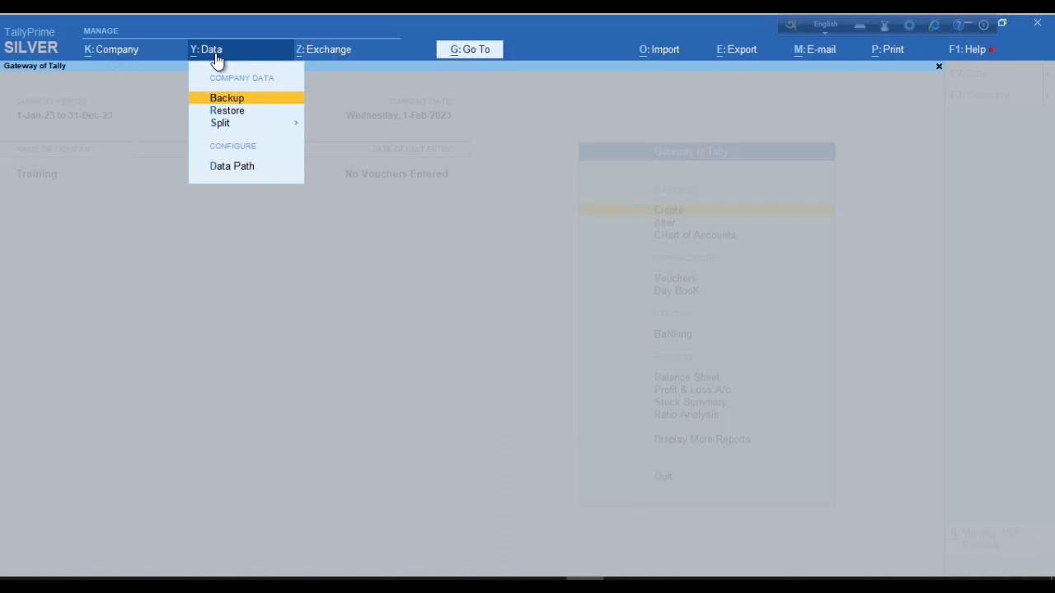
{"action": "key", "text": "Down"}
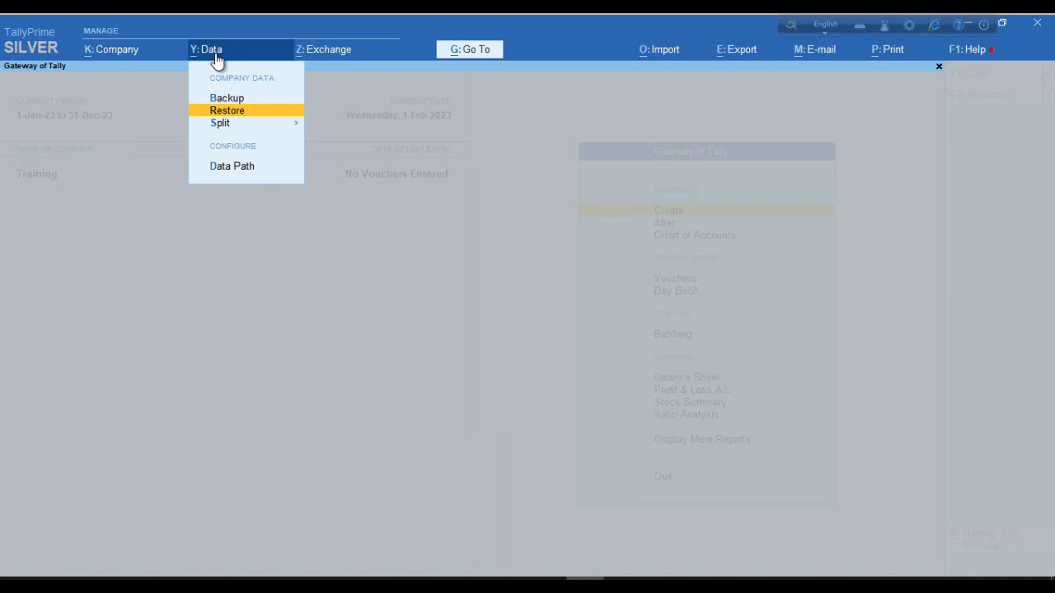
{"action": "key", "text": "Down"}
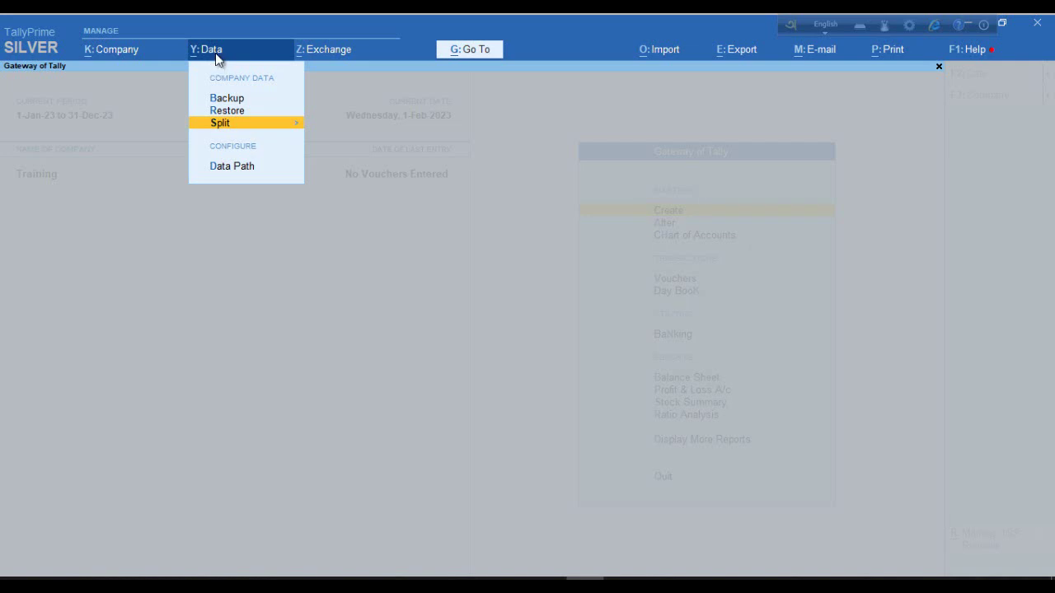
{"action": "key", "text": "Down"}
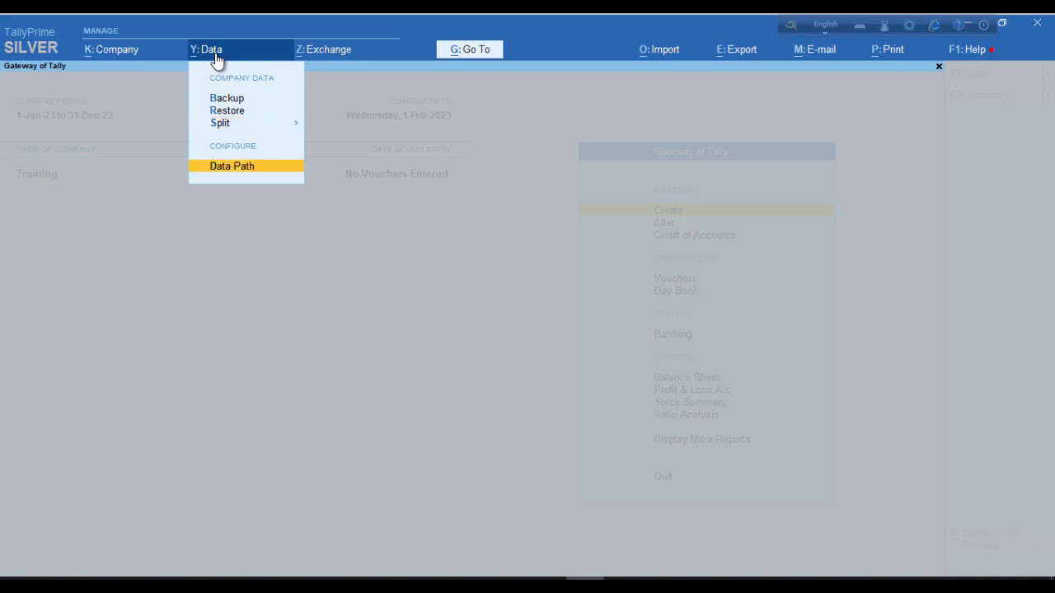
{"action": "left_click", "coordinate": [328, 51]}
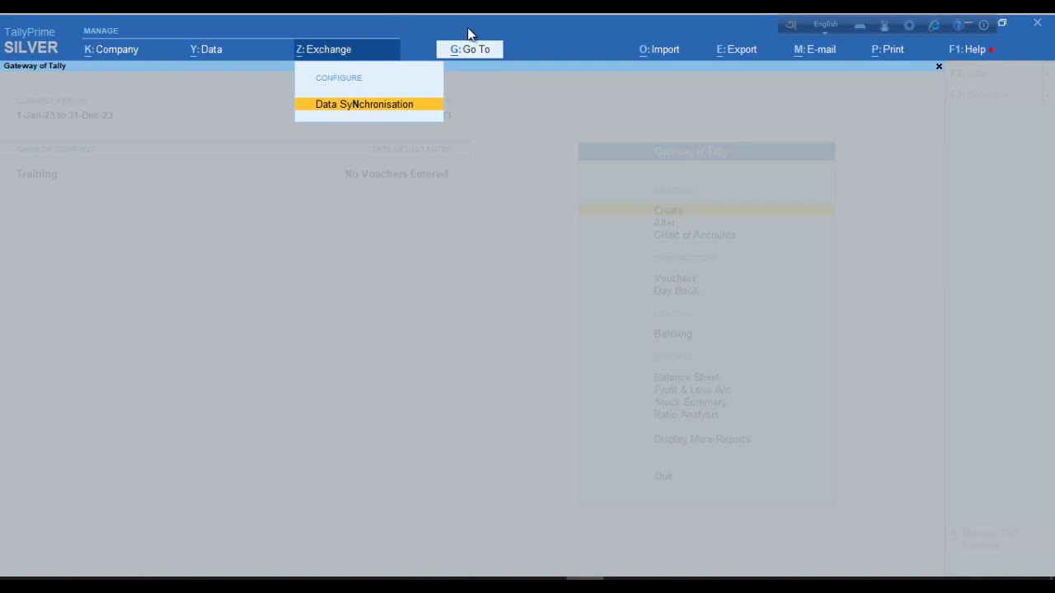
Look over the Go To list of reports and the import options for masters, transactions, bank details and configuration.
{"action": "left_click", "coordinate": [470, 50]}
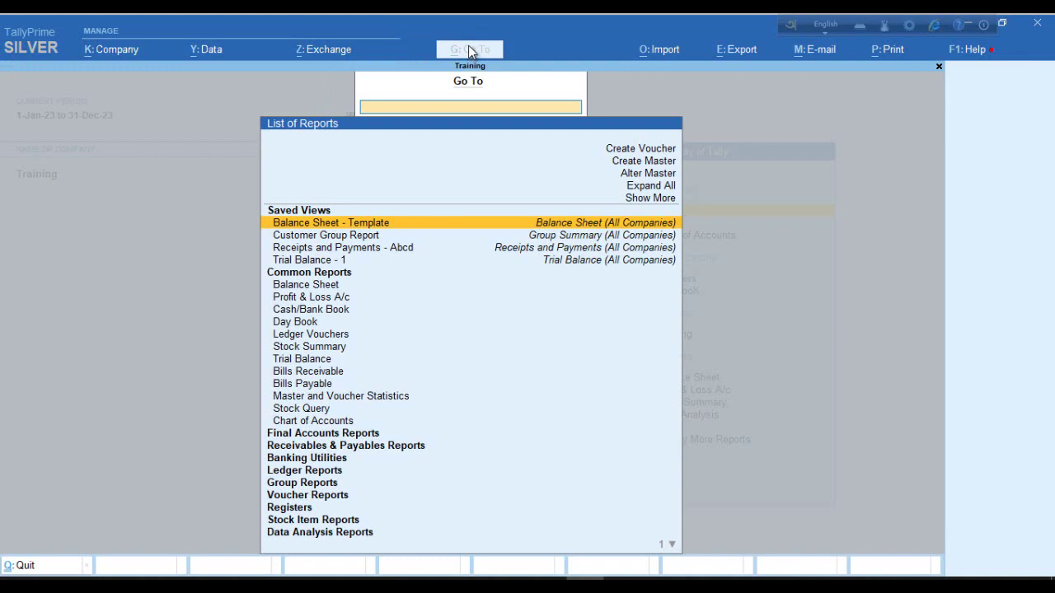
{"action": "left_click", "coordinate": [669, 51]}
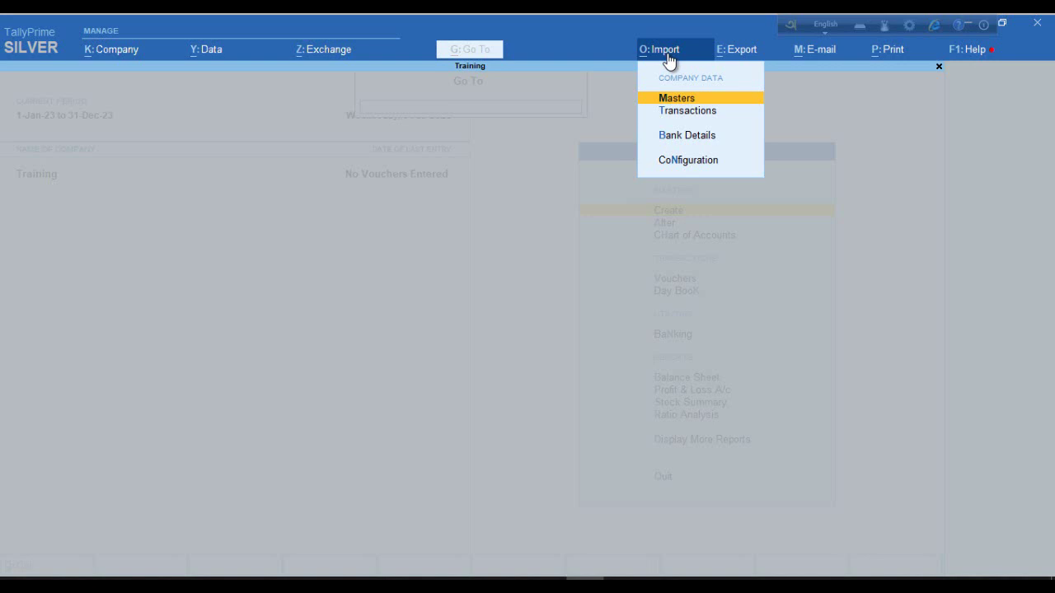
{"action": "key", "text": "Down"}
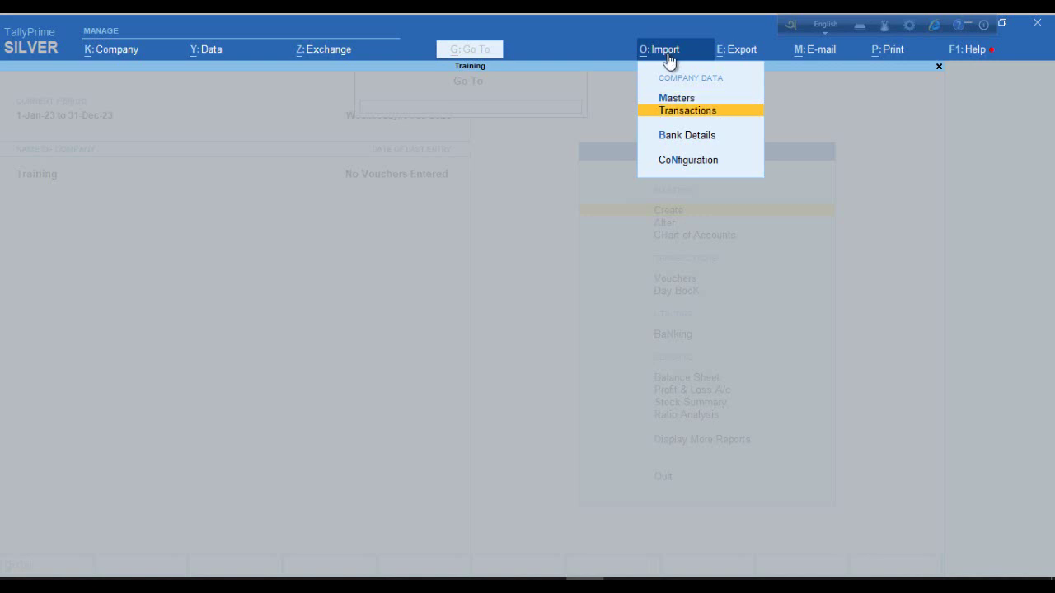
{"action": "key", "text": "Down"}
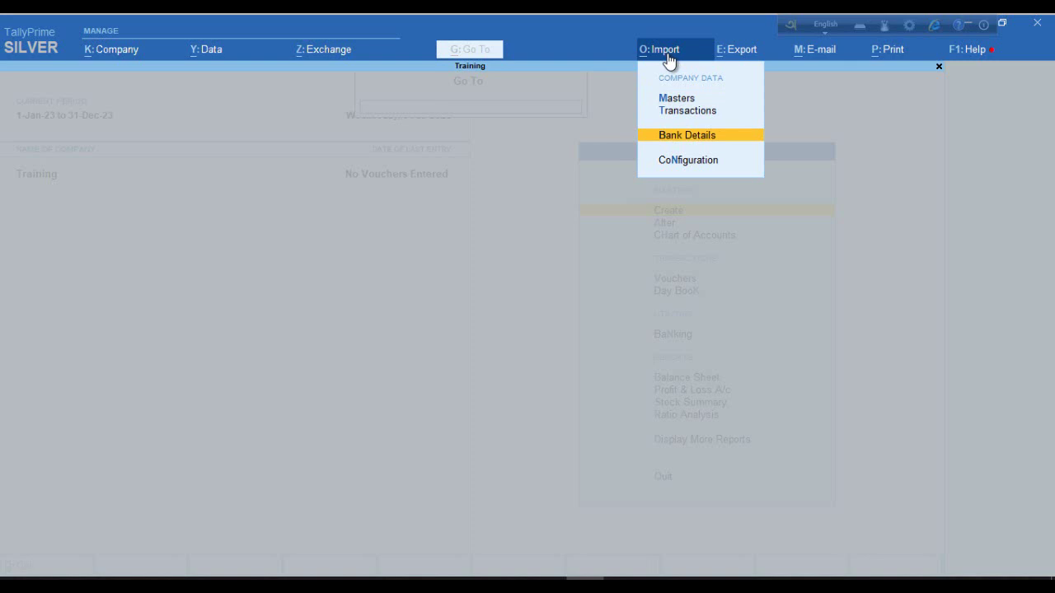
{"action": "key", "text": "Down"}
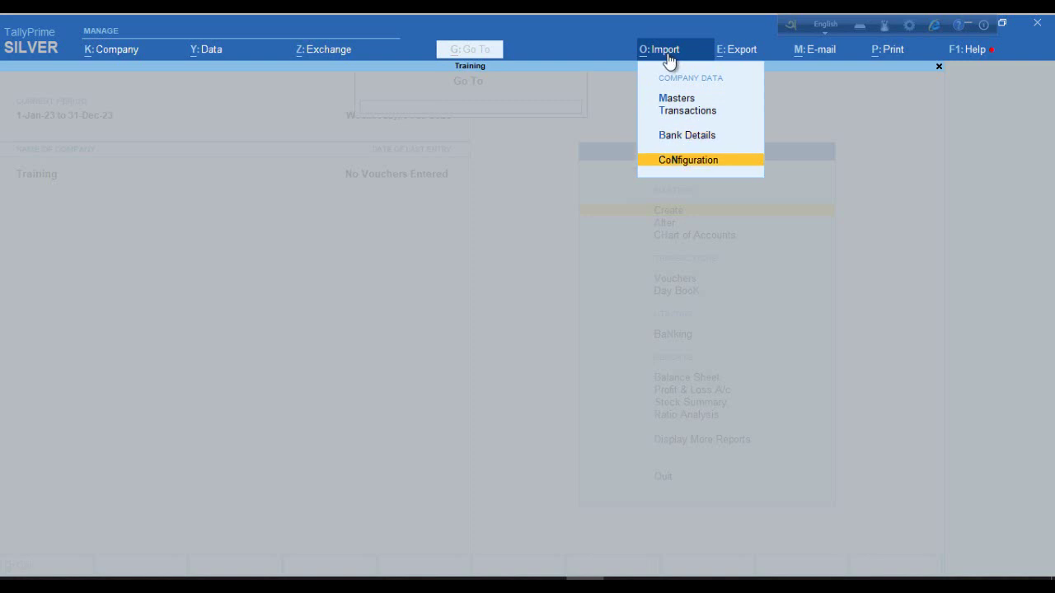
Review the export options for other reports, masters, transactions and configuration.
{"action": "left_click", "coordinate": [742, 51]}
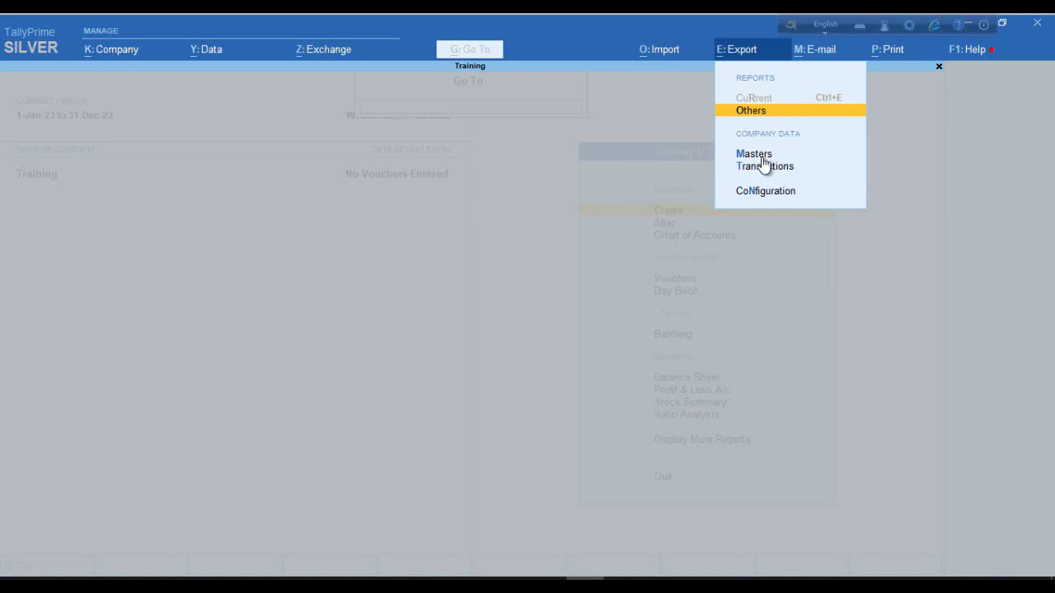
{"action": "key", "text": "Down"}
{"action": "key", "text": "Down"}
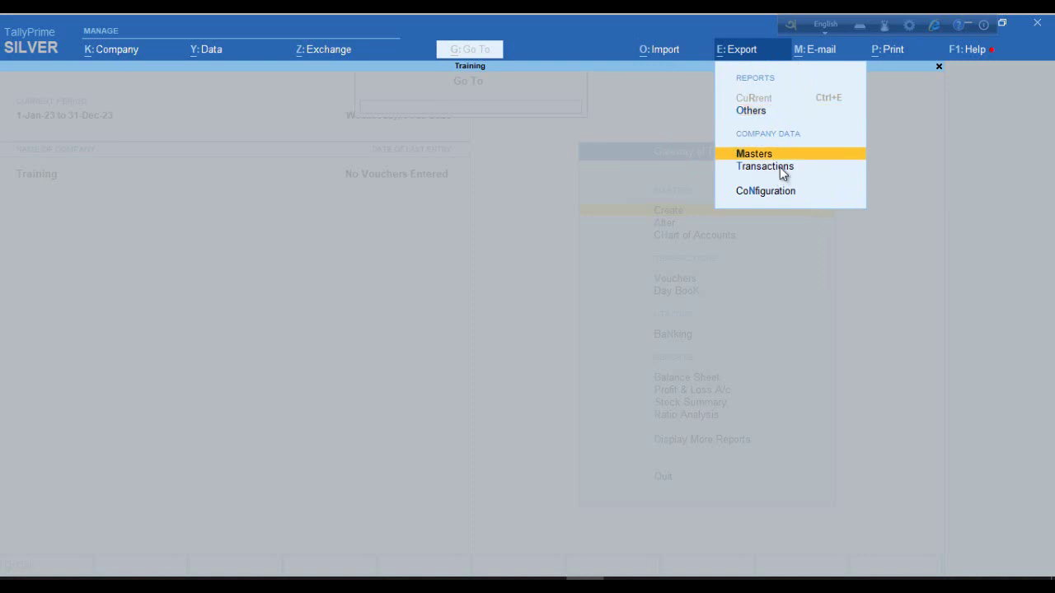
{"action": "key", "text": "Down"}
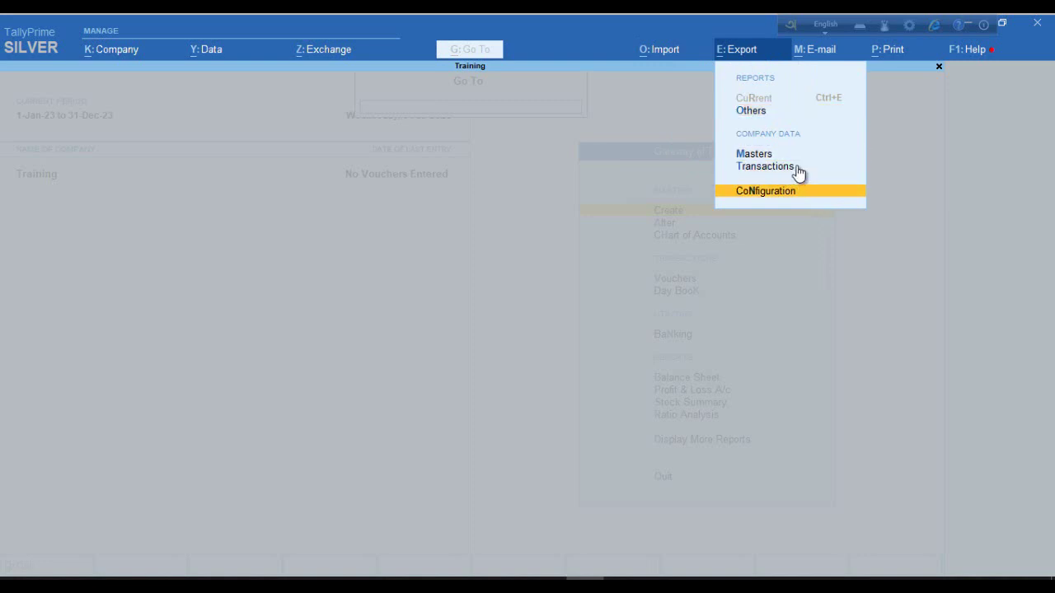
Look over the e-mail and print options available for reports.
{"action": "left_click", "coordinate": [827, 57]}
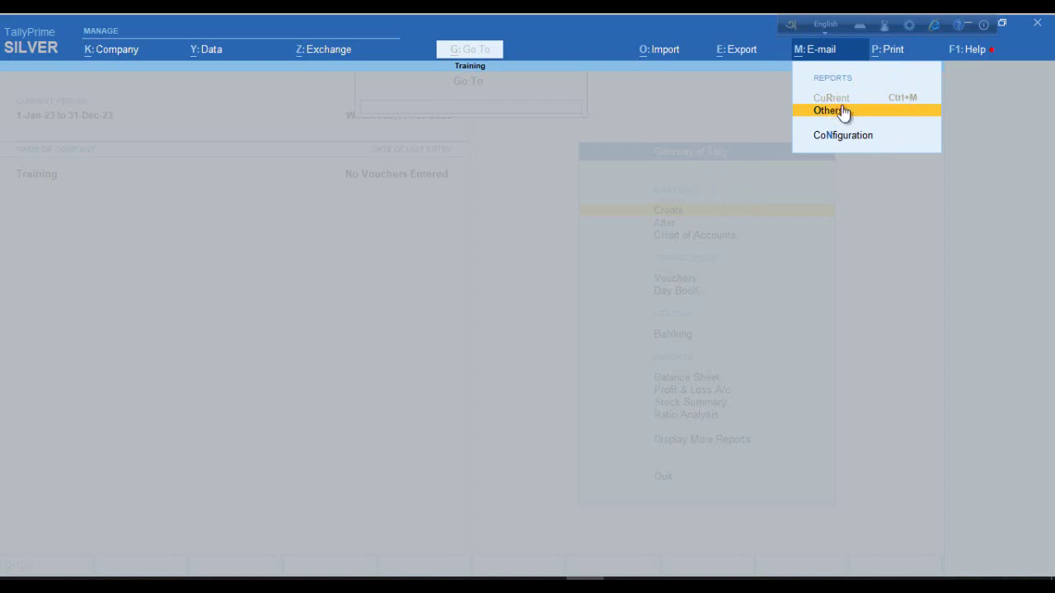
{"action": "left_click", "coordinate": [897, 56]}
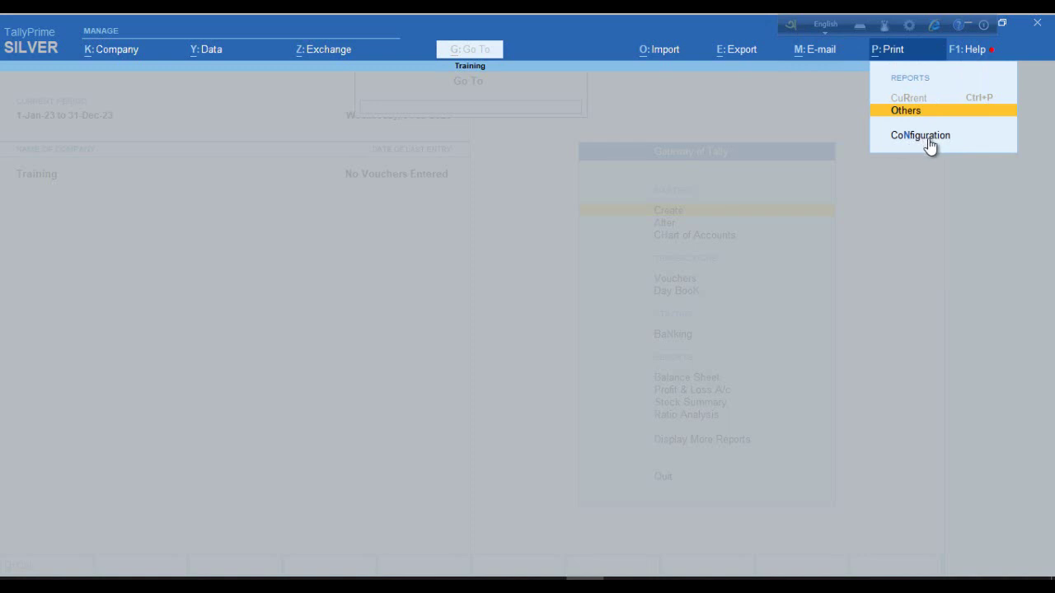
Review the help options, including TallyHelp, What's New, Upgrade, TallyShop, Troubleshooting, Settings and TDLs & AddOns.
{"action": "left_click", "coordinate": [973, 58]}
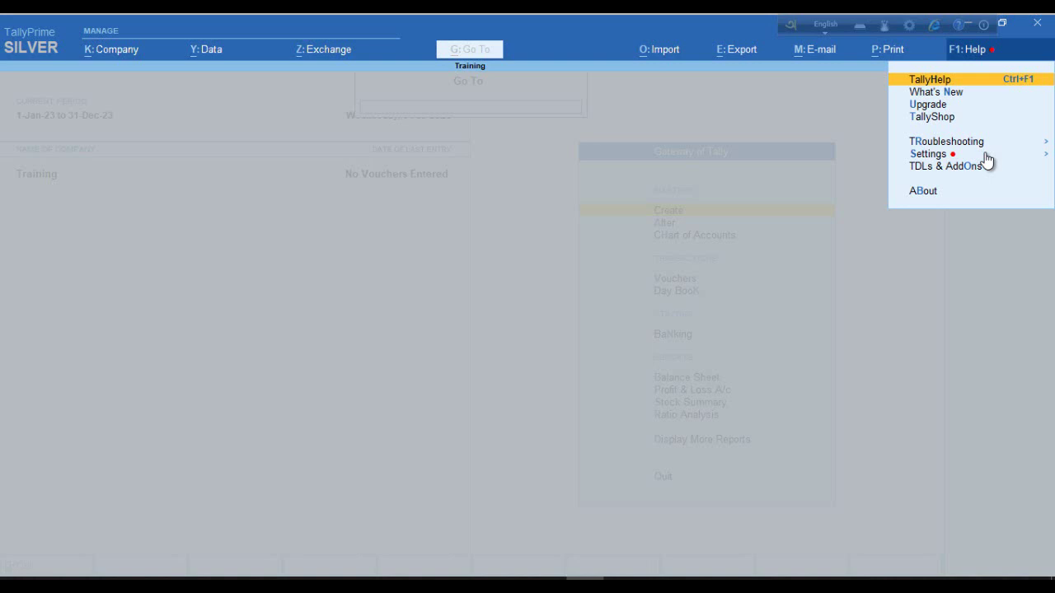
{"action": "key", "text": "Down"}
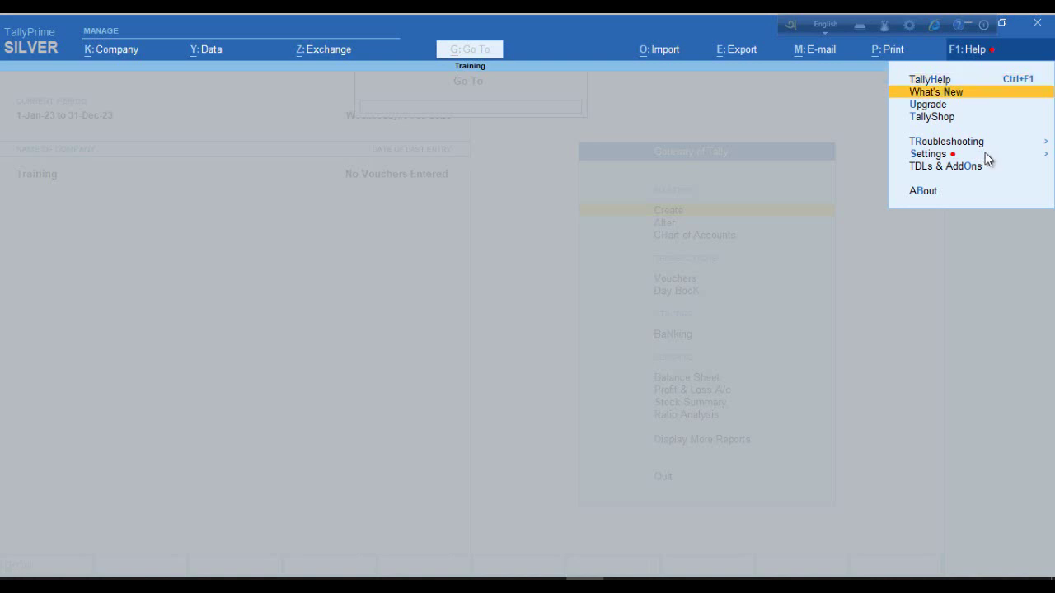
{"action": "key", "text": "Down"}
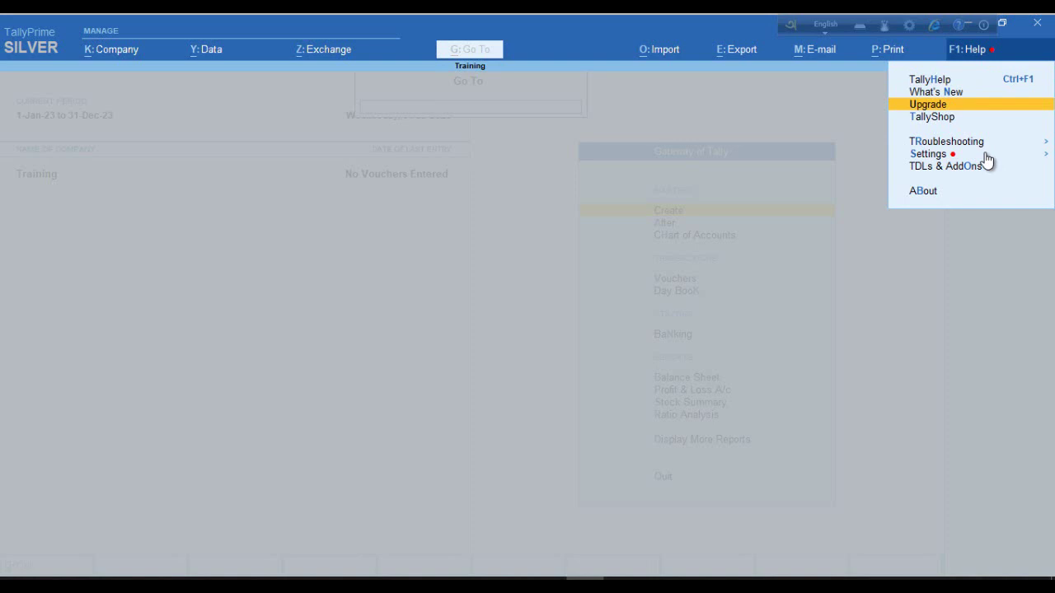
{"action": "key", "text": "Down"}
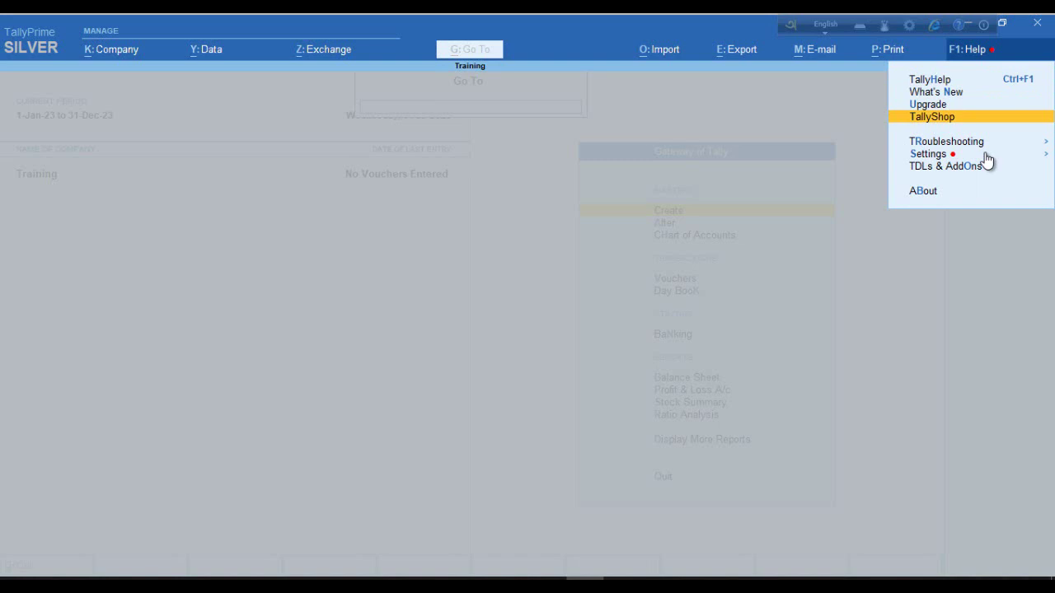
{"action": "key", "text": "Down"}
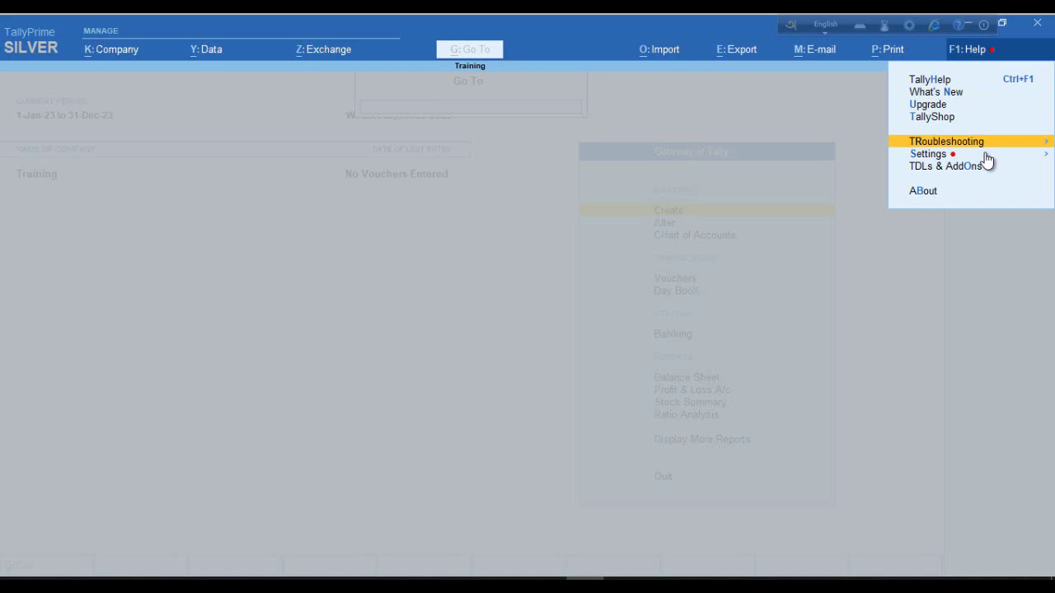
{"action": "key", "text": "Down"}
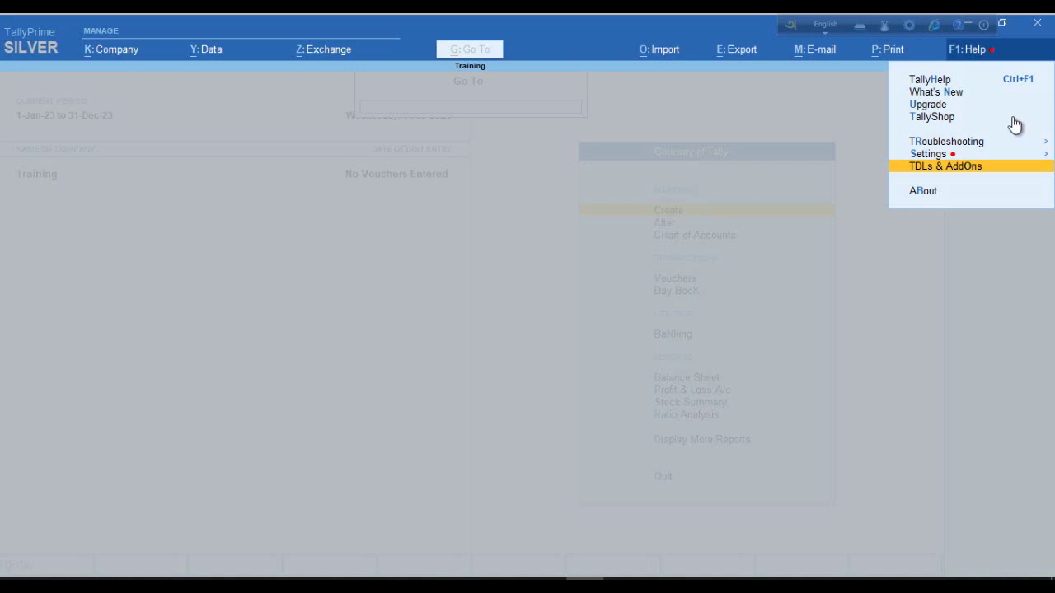
Open the About details and examine the data, Tally Gateway Server connectivity and computer information.
{"action": "key", "text": "Down"}
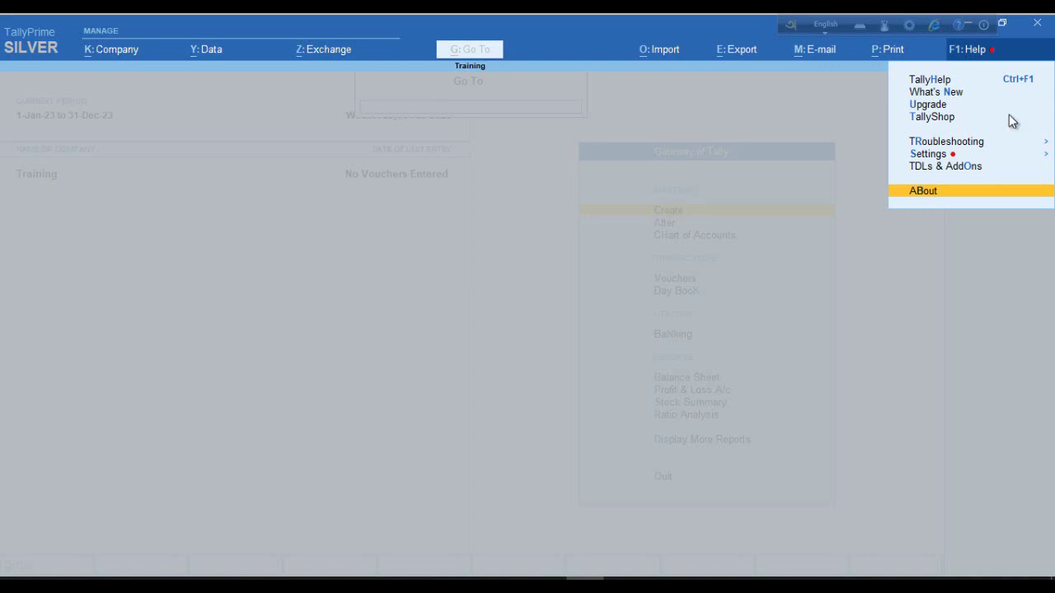
{"action": "key", "text": "Return"}
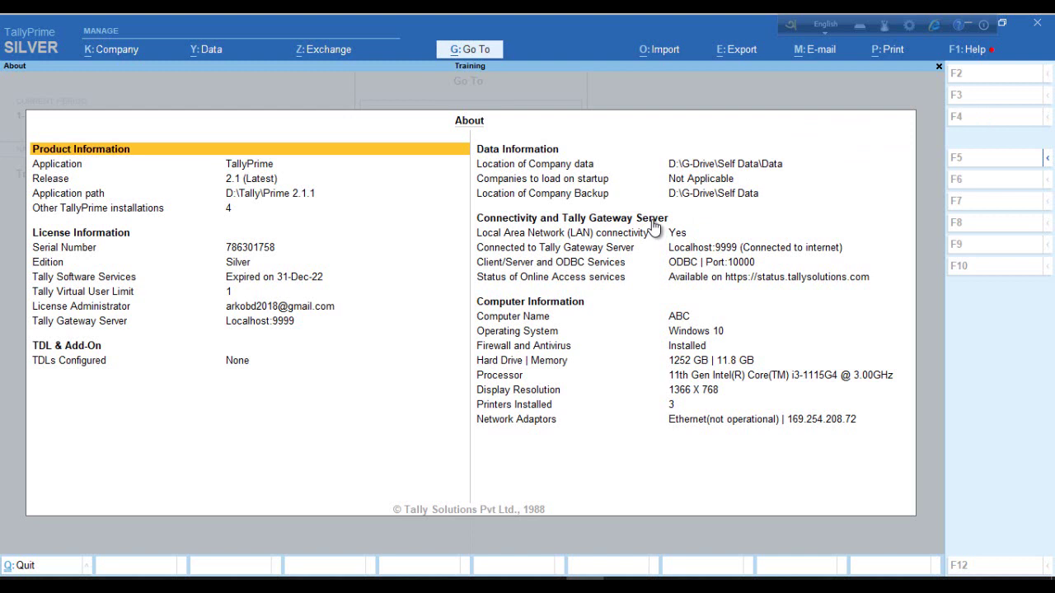
{"action": "key", "text": "Right"}
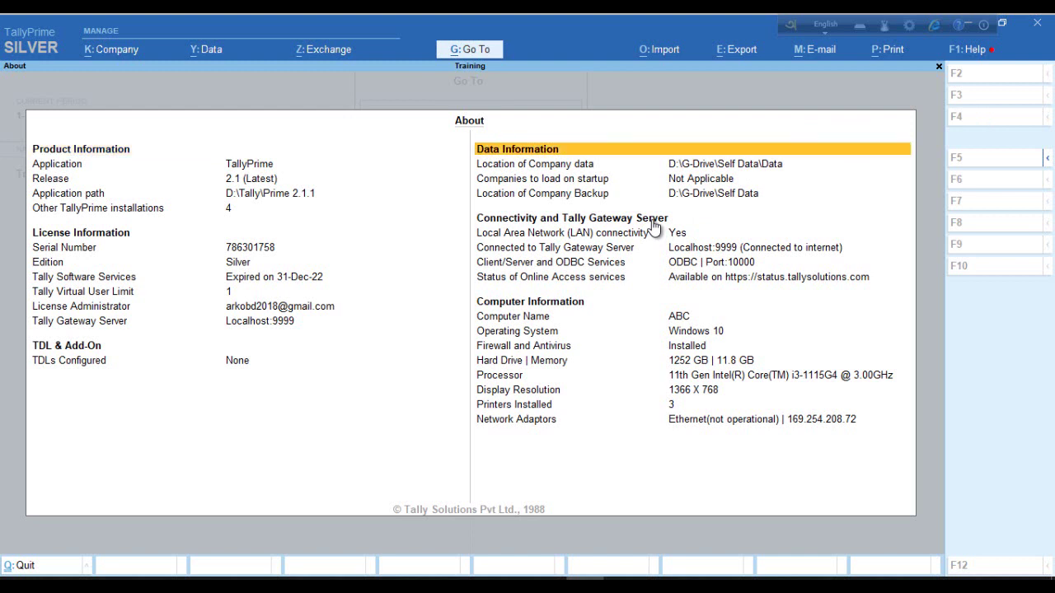
{"action": "key", "text": "Down"}
{"action": "key", "text": "Down"}
{"action": "key", "text": "Down"}
{"action": "key", "text": "Down"}
{"action": "key", "text": "Down"}
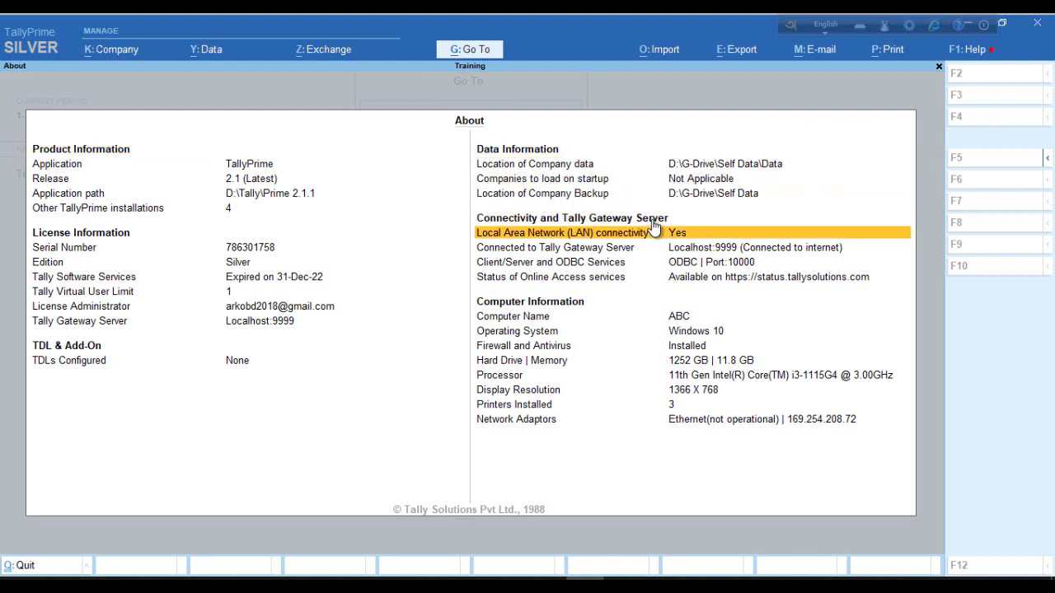
{"action": "key", "text": "Down"}
{"action": "key", "text": "Down"}
{"action": "key", "text": "Down"}
{"action": "key", "text": "Down"}
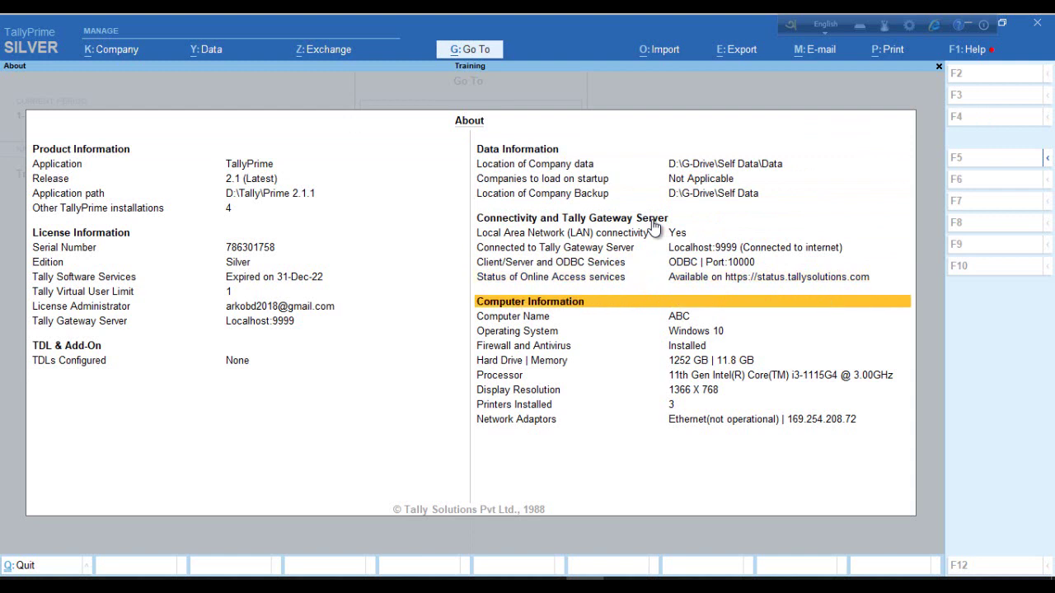
Examine the license, TDL & Add-On and product information in the About details, and return to the Gateway of Tally.
{"action": "key", "text": "Left"}
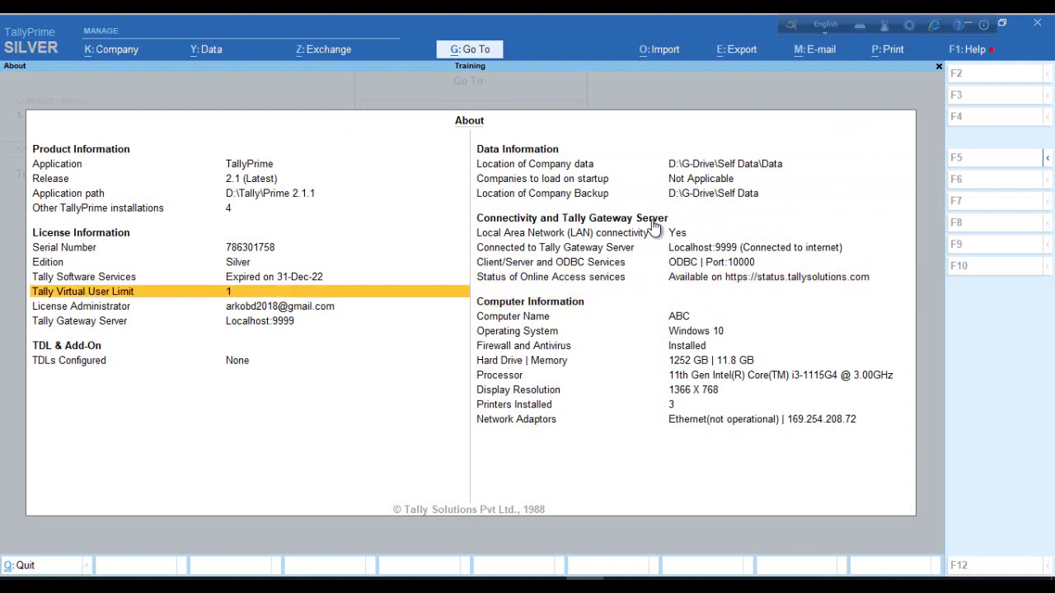
{"action": "key", "text": "Down"}
{"action": "key", "text": "Down"}
{"action": "key", "text": "Down"}
{"action": "key", "text": "Down"}
{"action": "key", "text": "Up"}
{"action": "key", "text": "Up"}
{"action": "key", "text": "Up"}
{"action": "key", "text": "Up"}
{"action": "key", "text": "Up"}
{"action": "key", "text": "Up"}
{"action": "key", "text": "Up"}
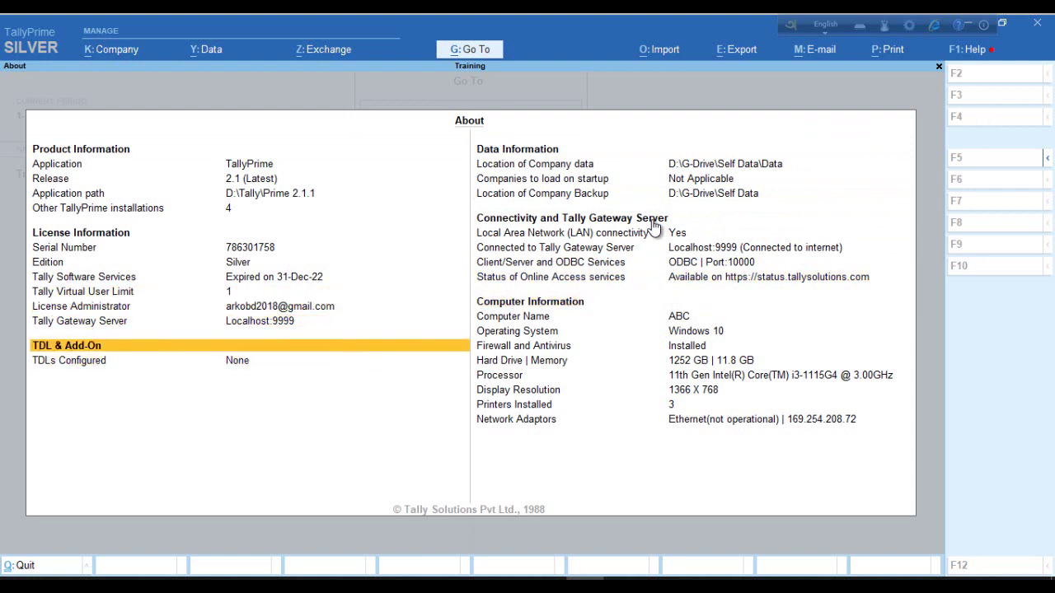
{"action": "key", "text": "Up"}
{"action": "key", "text": "Up"}
{"action": "key", "text": "Up"}
{"action": "key", "text": "Up"}
{"action": "key", "text": "Up"}
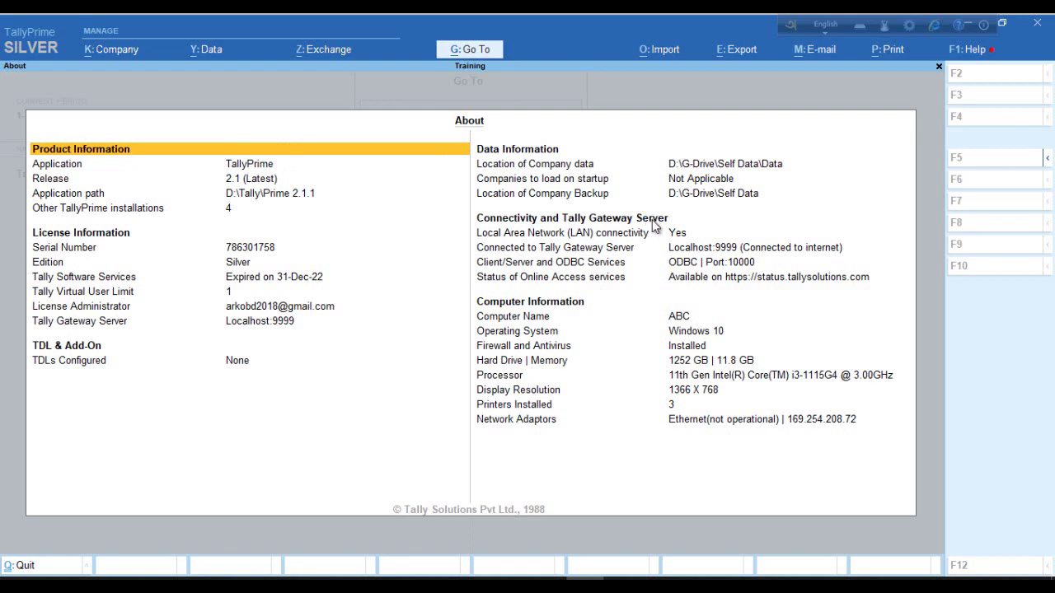
{"action": "key", "text": "Escape"}
{"action": "key", "text": "alt+g"}
{"action": "key", "text": "Escape"}
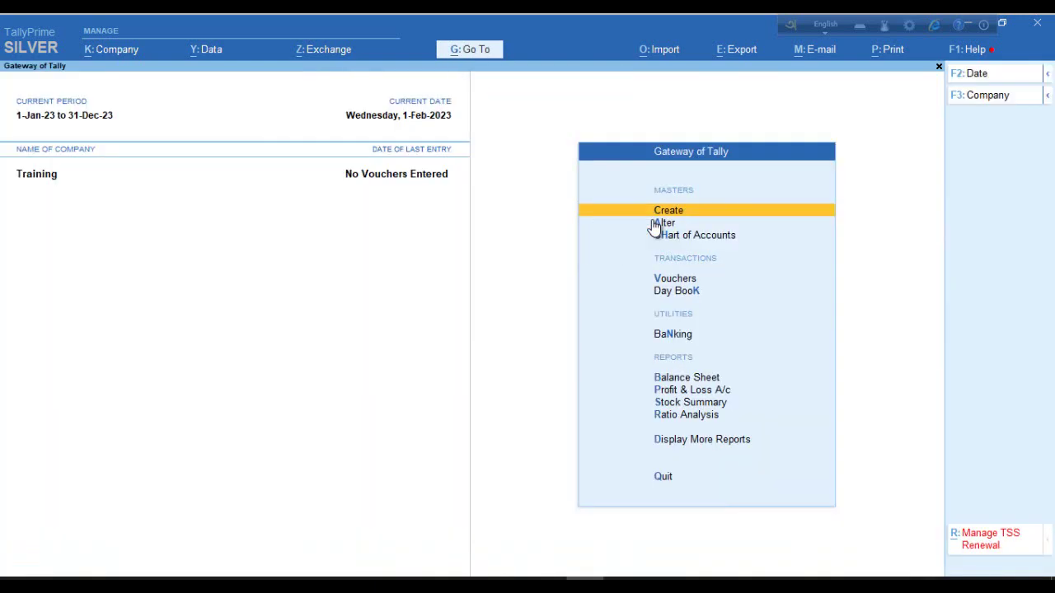
Review the create, alter, select and shut options for changing company, and choose the Training company.
{"action": "left_click", "coordinate": [991, 94]}
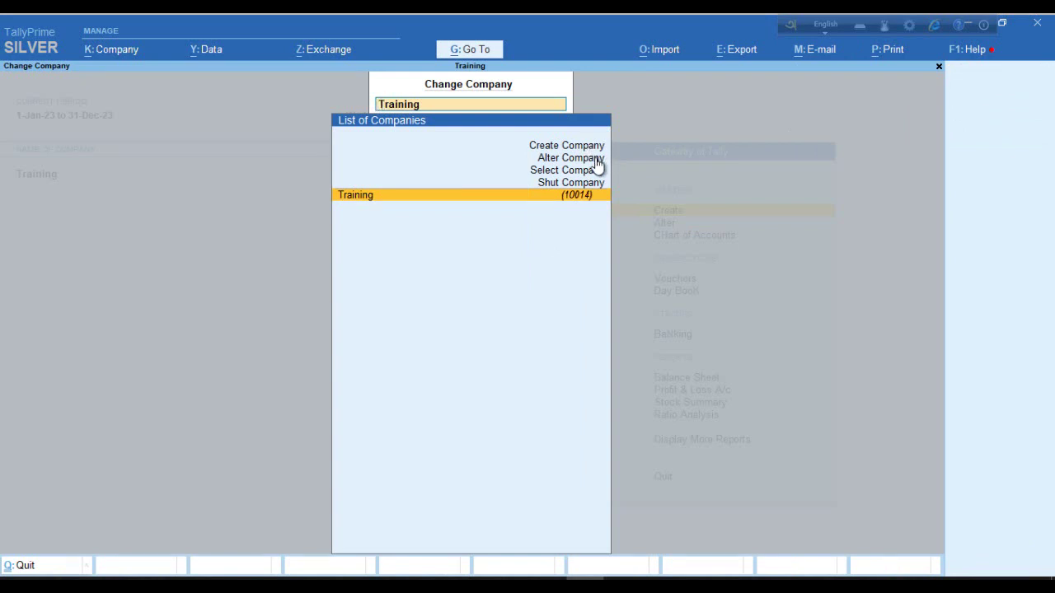
{"action": "key", "text": "Up"}
{"action": "key", "text": "Up"}
{"action": "key", "text": "Up"}
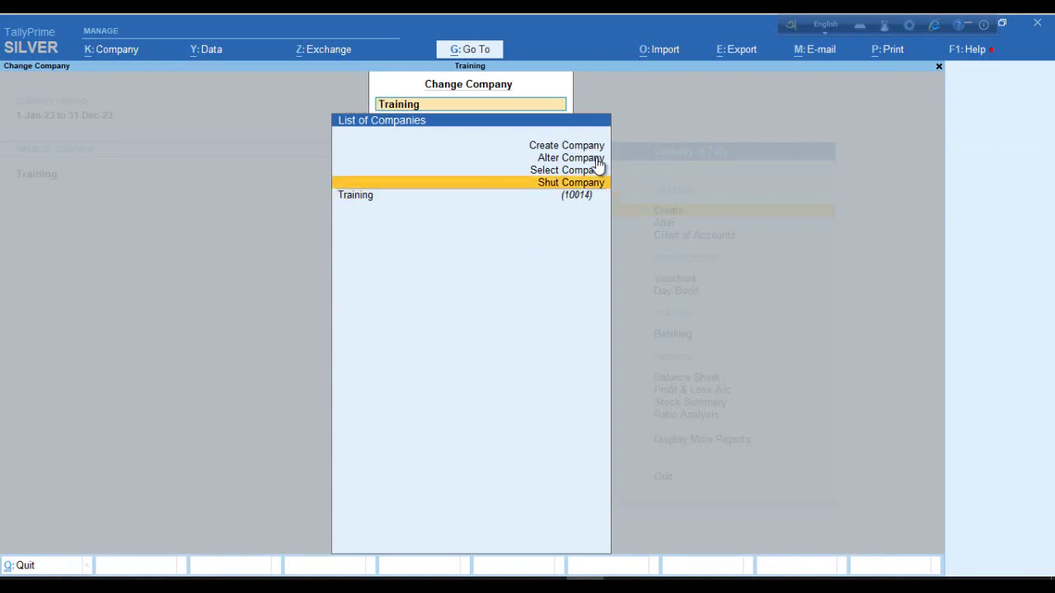
{"action": "key", "text": "Down"}
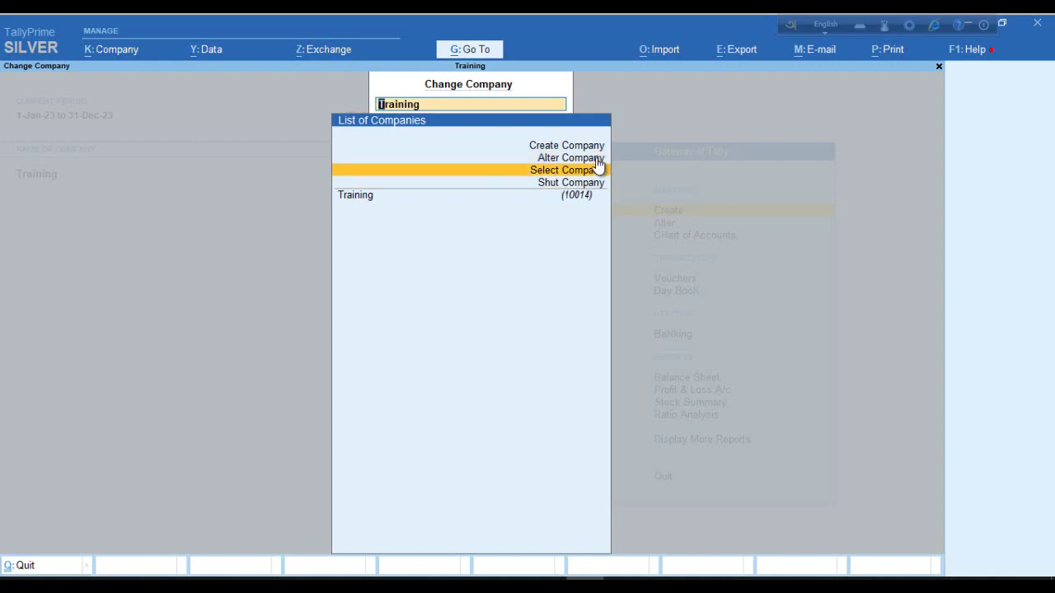
{"action": "key", "text": "Down"}
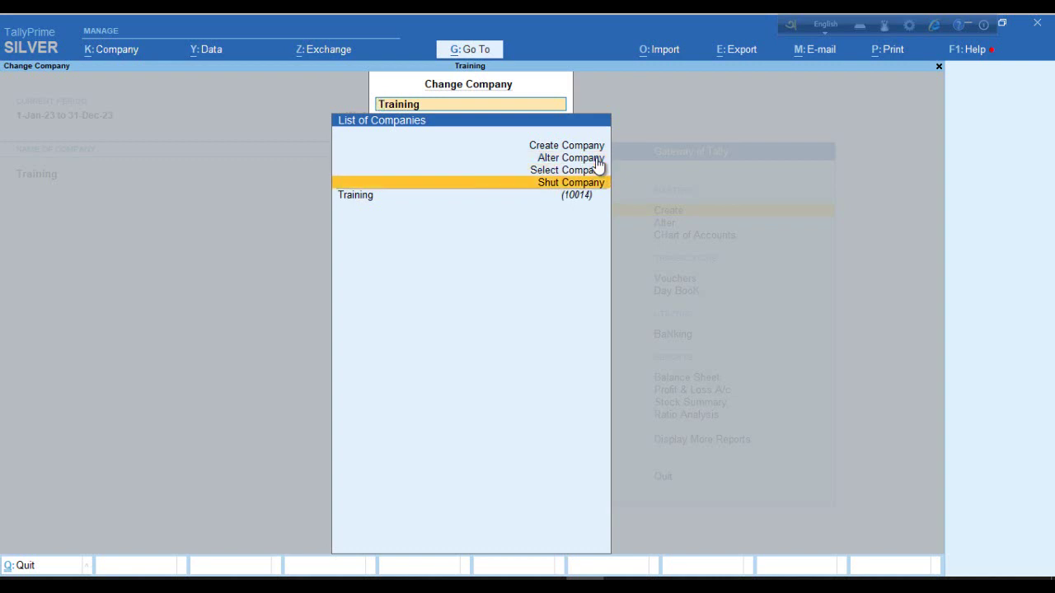
{"action": "key", "text": "Down"}
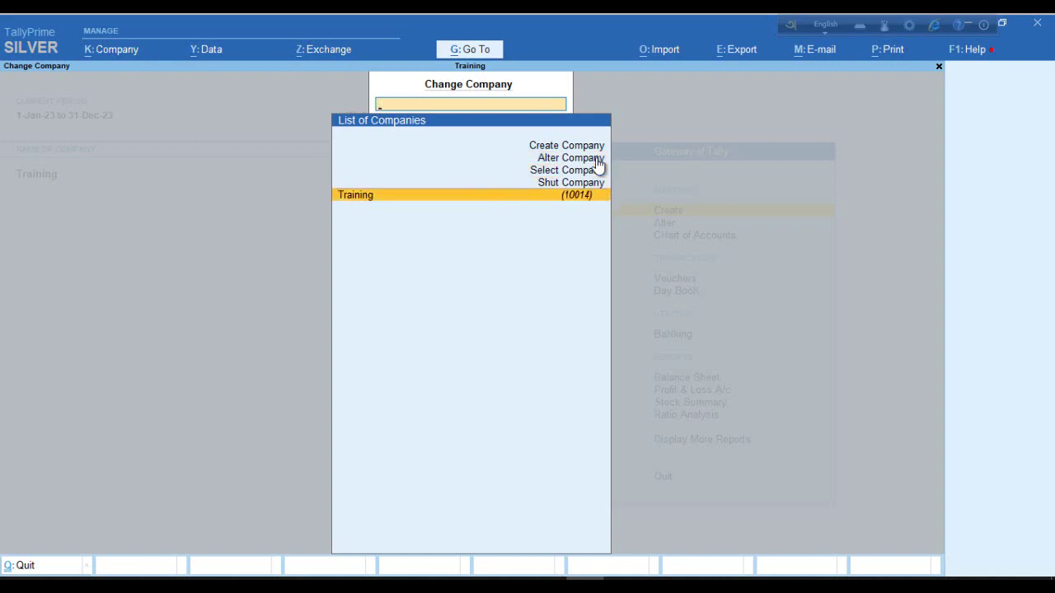
{"action": "key", "text": "Return"}
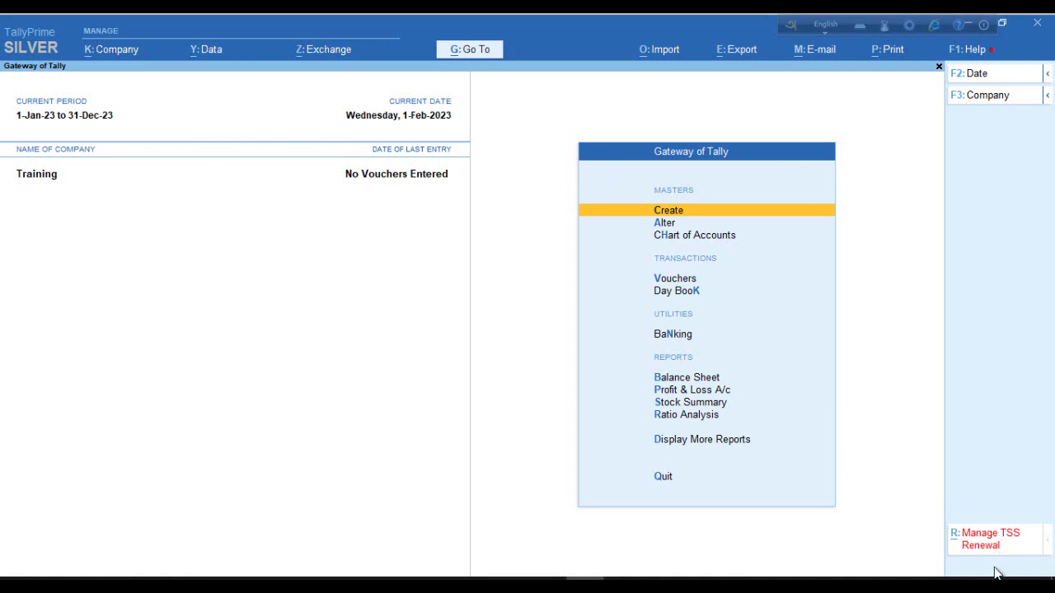
Look over the company management options, including user management, online access and configuration, and close them.
{"action": "left_click", "coordinate": [126, 52]}
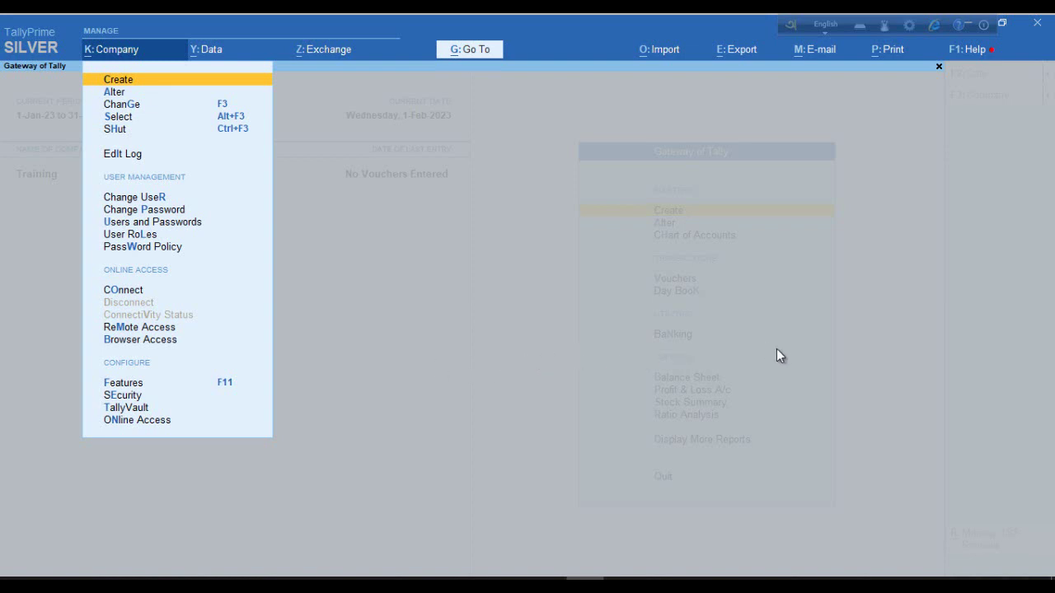
{"action": "key", "text": "Escape"}
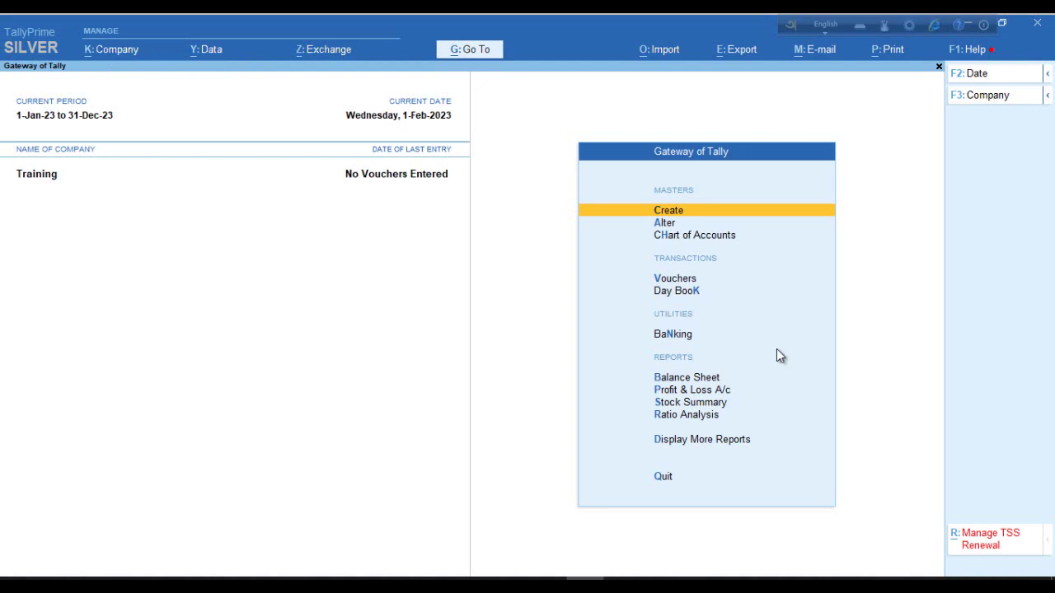